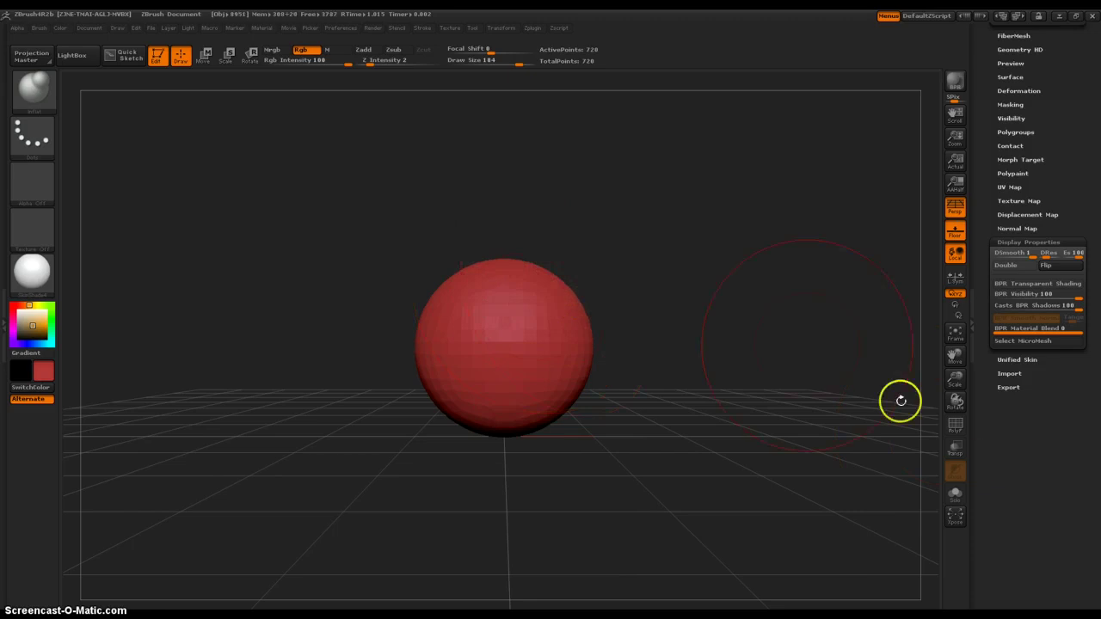
# - Toggle the polyframe display on the sphere to examine its polygon layout
pyautogui.click(957, 425)
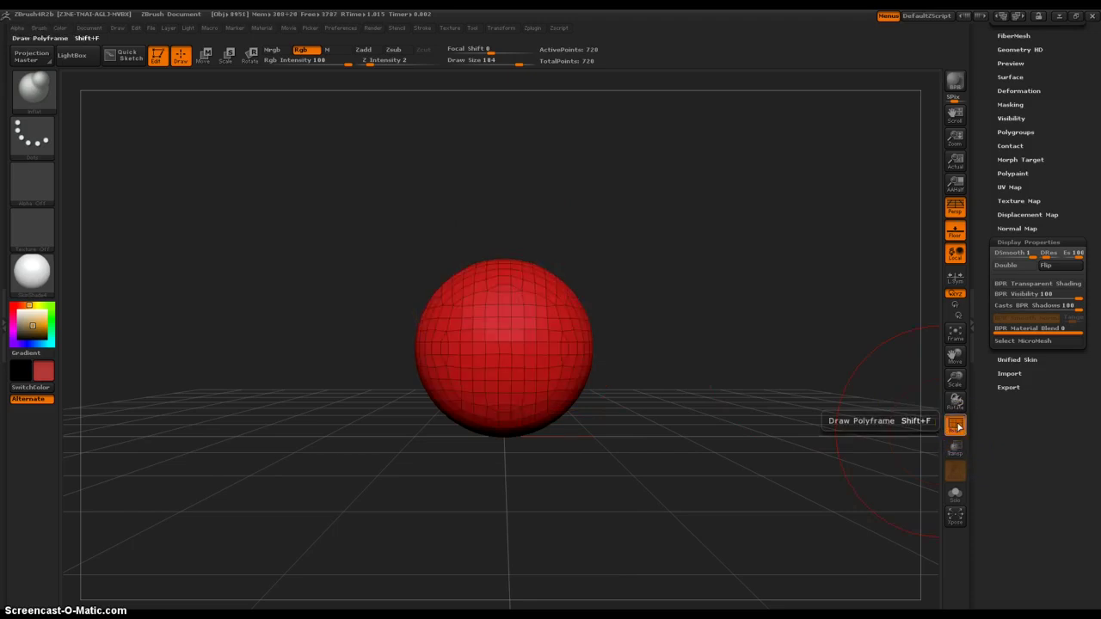
pyautogui.click(956, 425)
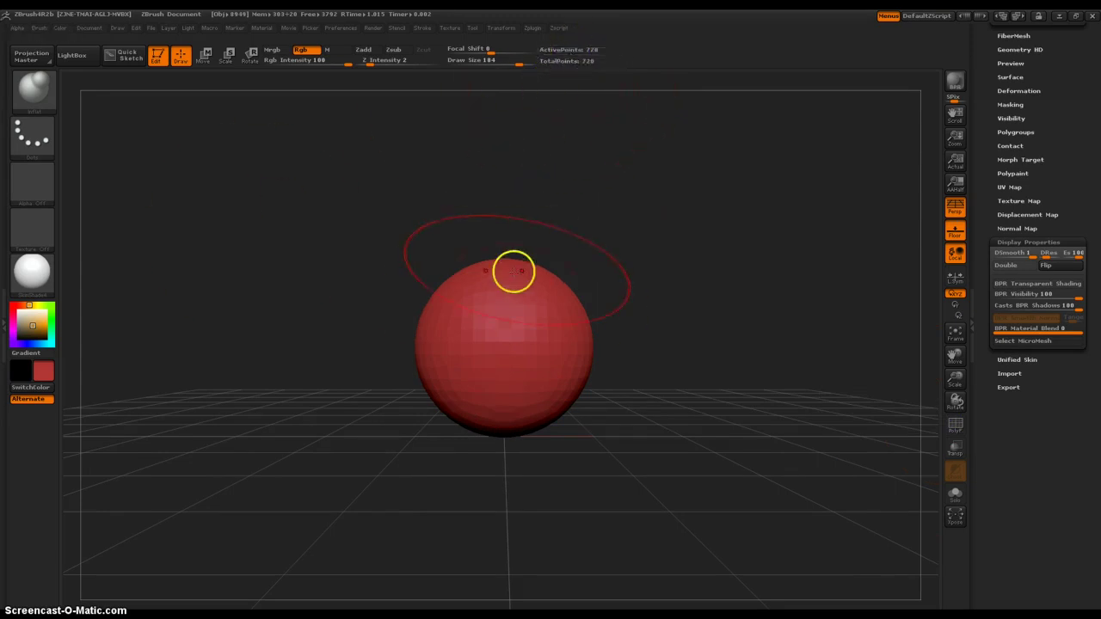
pyautogui.click(955, 426)
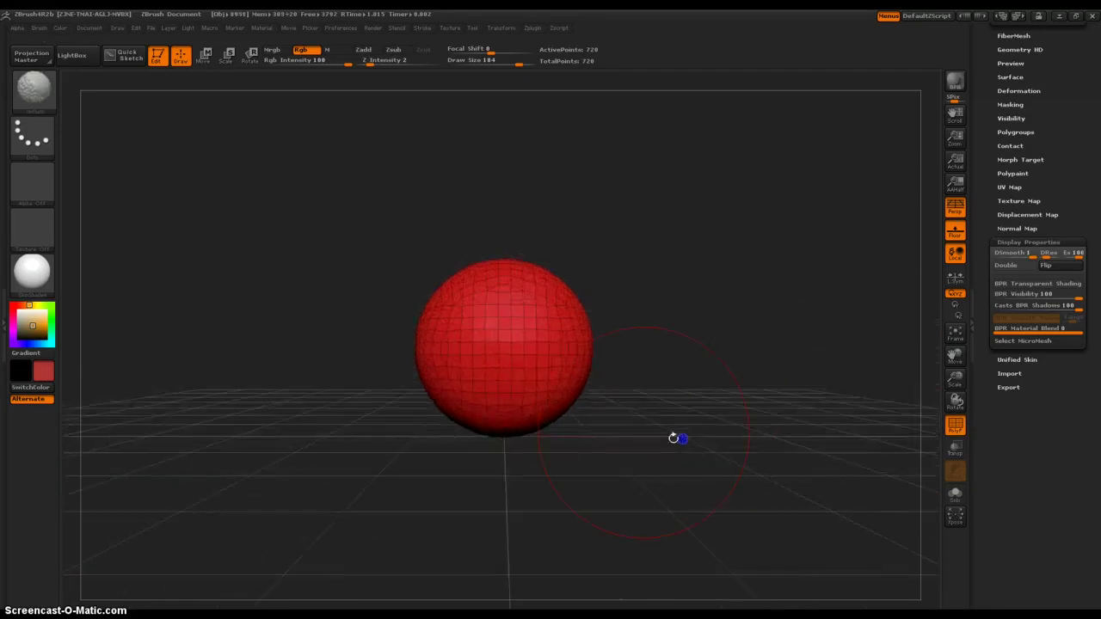
pyautogui.click(955, 426)
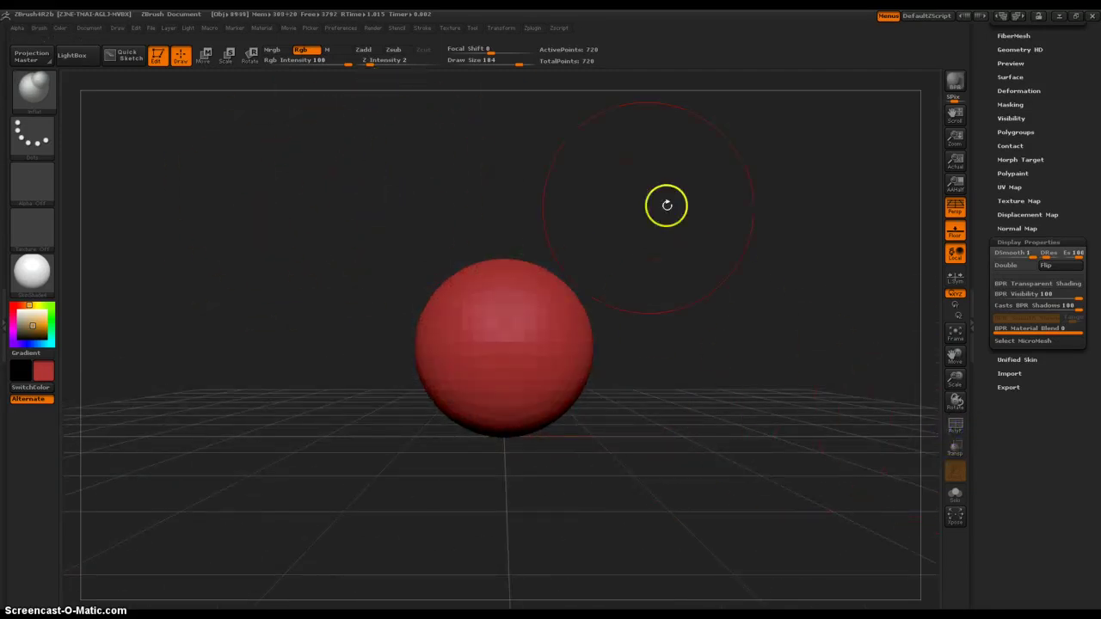
# - Turn on Draw MicroMesh in the render properties
pyautogui.click(372, 28)
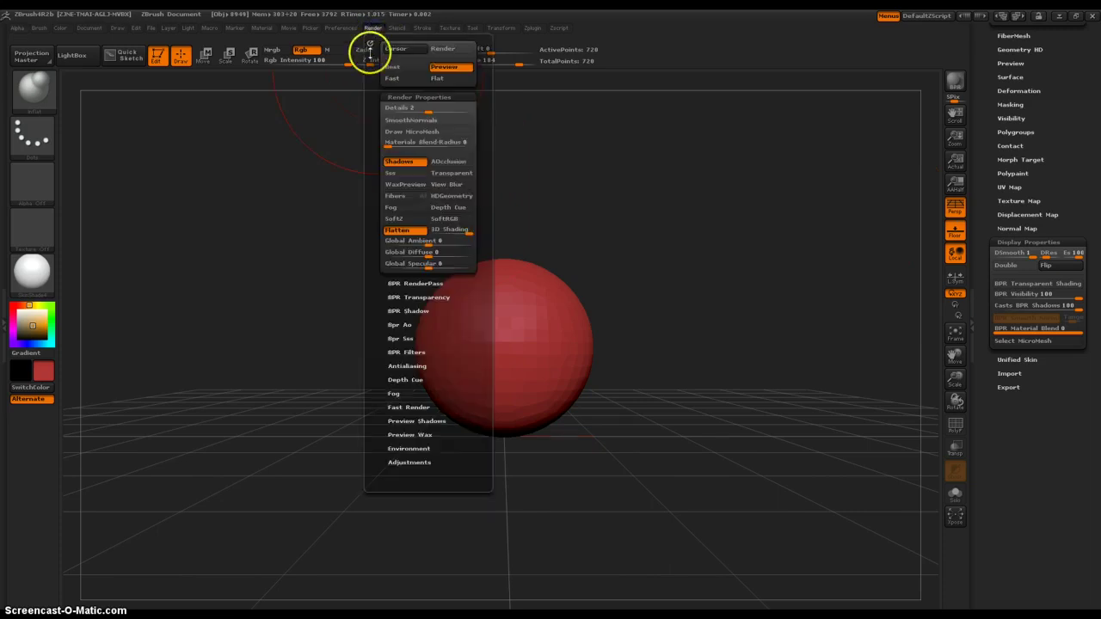
pyautogui.click(396, 135)
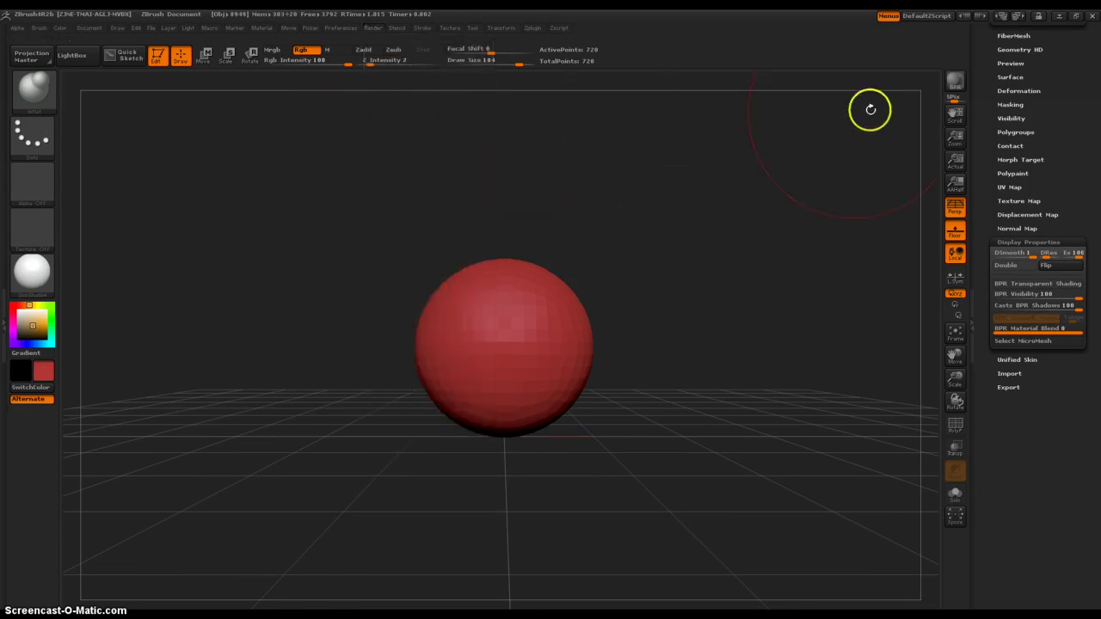
# - Try to select PolySphere_1 as the sphere's MicroMesh in its display properties
pyautogui.moveTo(978, 154); pyautogui.dragTo(989, 202)
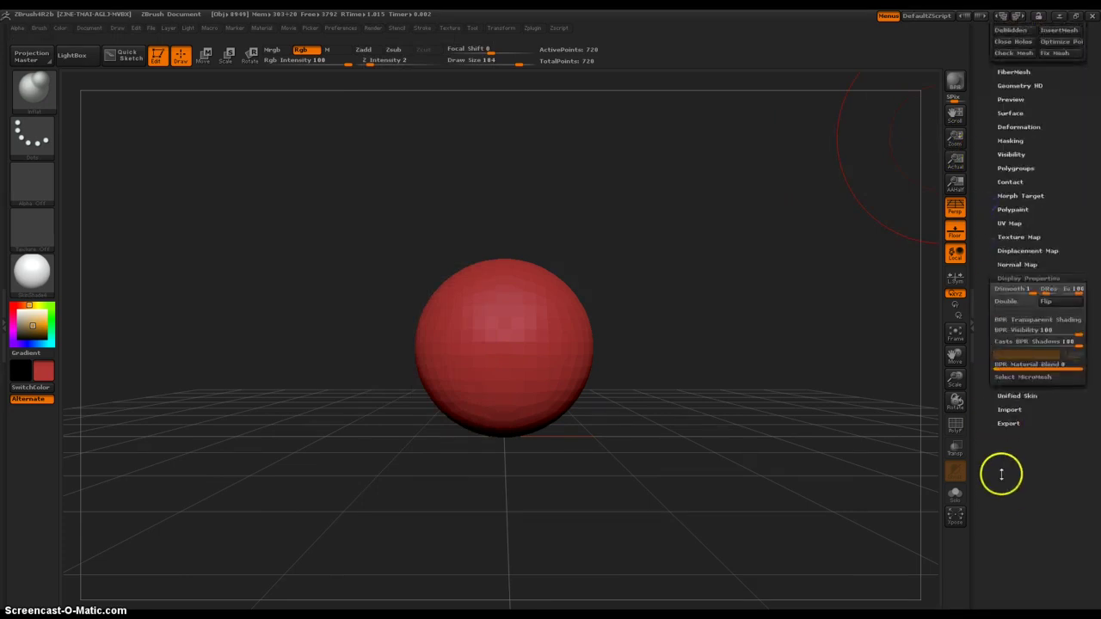
pyautogui.click(1032, 279)
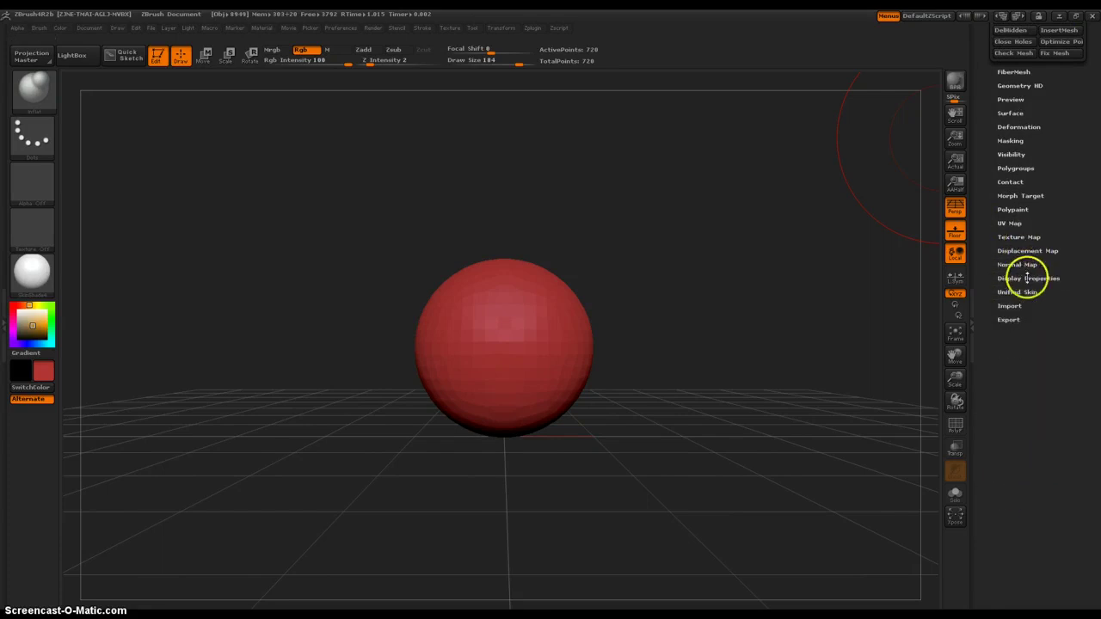
pyautogui.click(1025, 280)
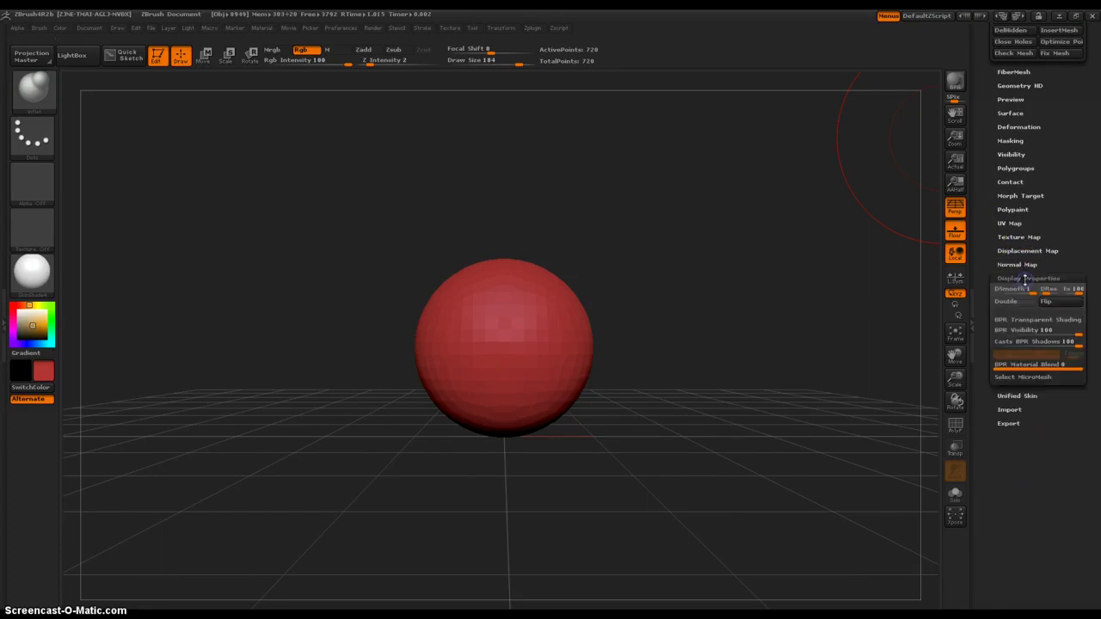
pyautogui.click(1043, 377)
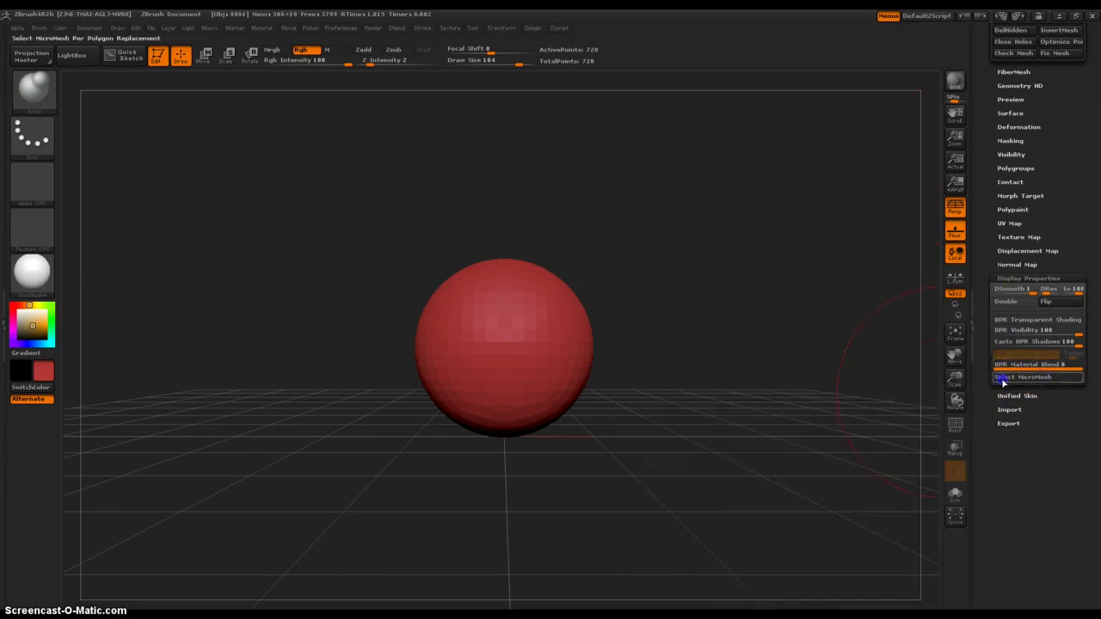
pyautogui.click(1002, 379)
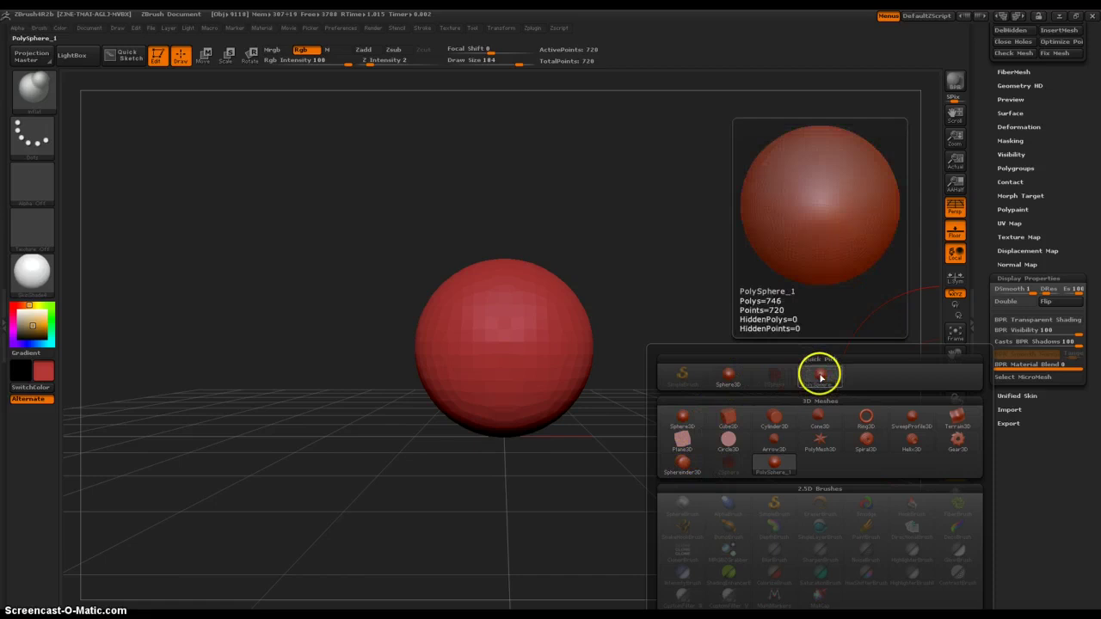
pyautogui.click(819, 376)
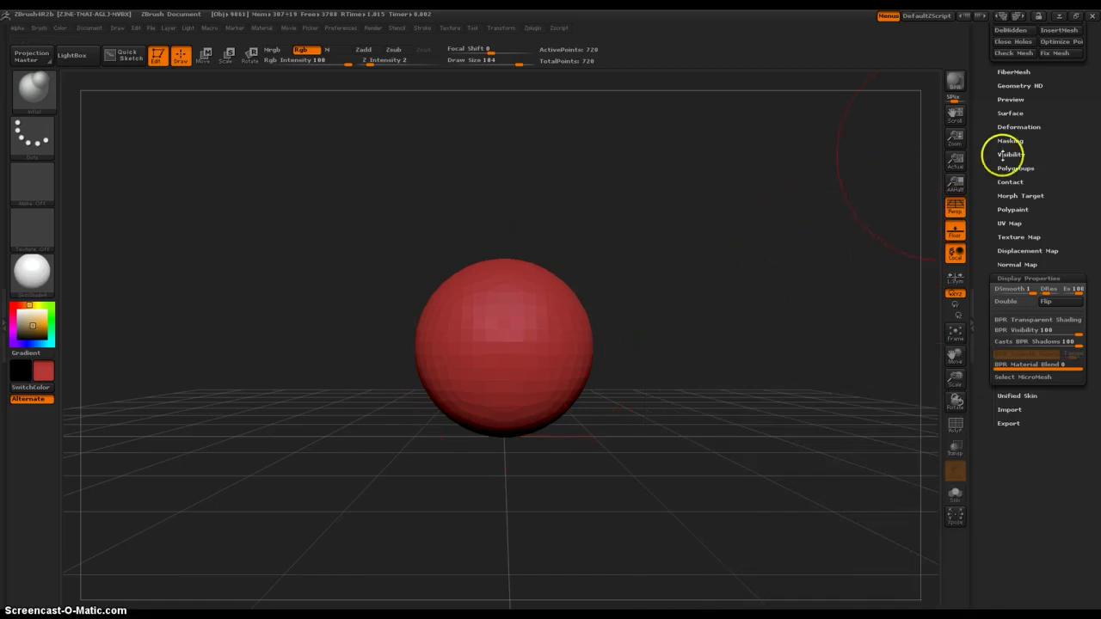
# - Convert the sphere tool into a PolyMesh3D
pyautogui.moveTo(986, 203); pyautogui.dragTo(985, 258)
pyautogui.scroll(15, 985, 258)
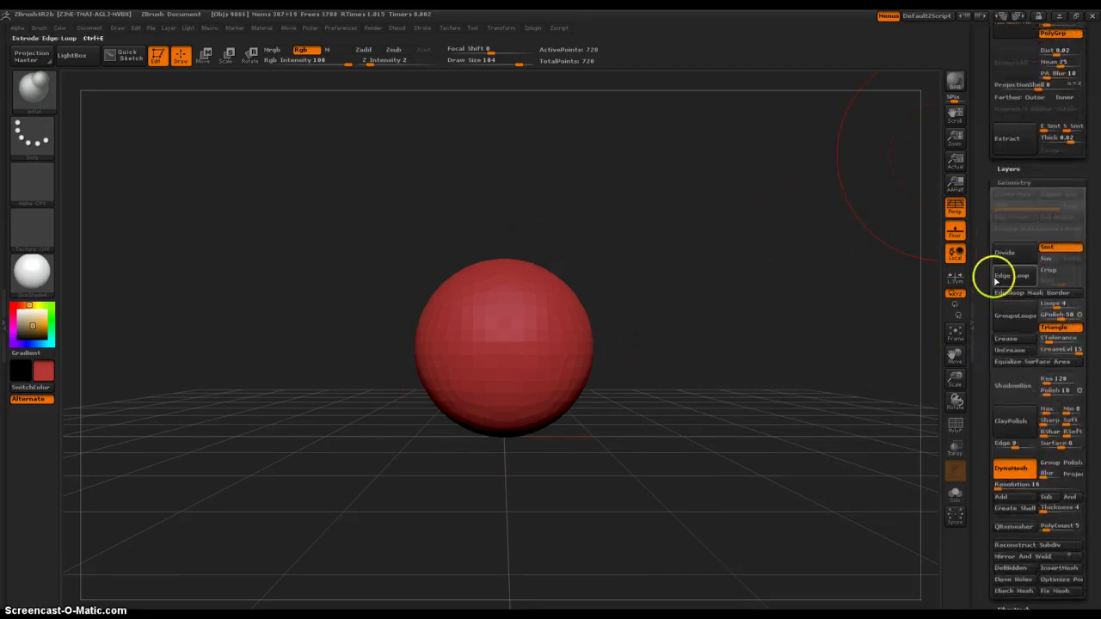
pyautogui.scroll(15, 985, 275)
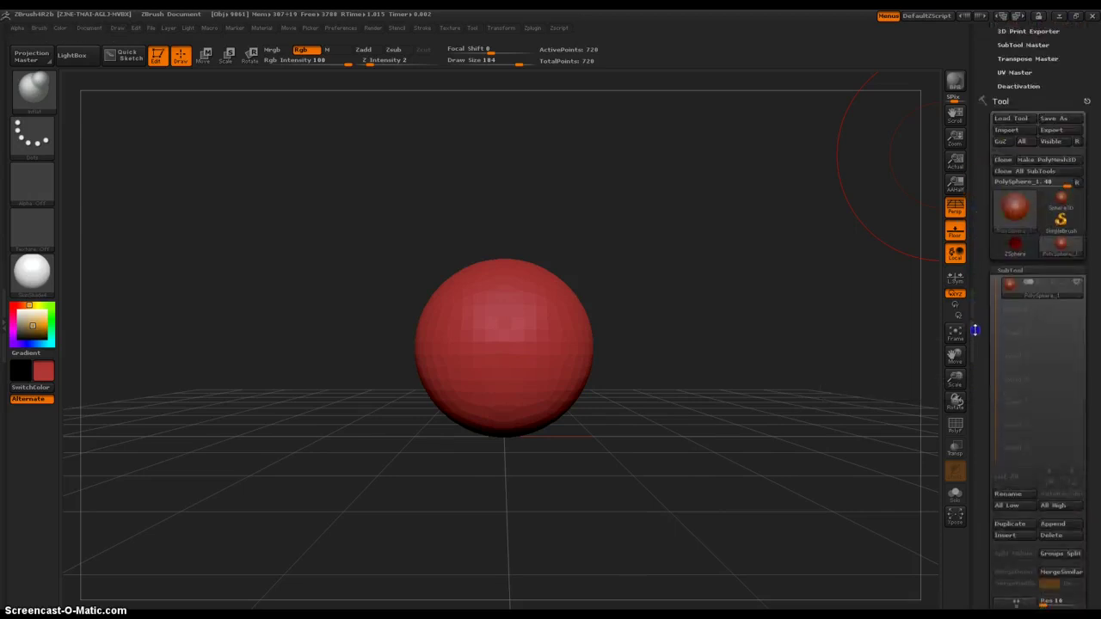
pyautogui.click(1045, 160)
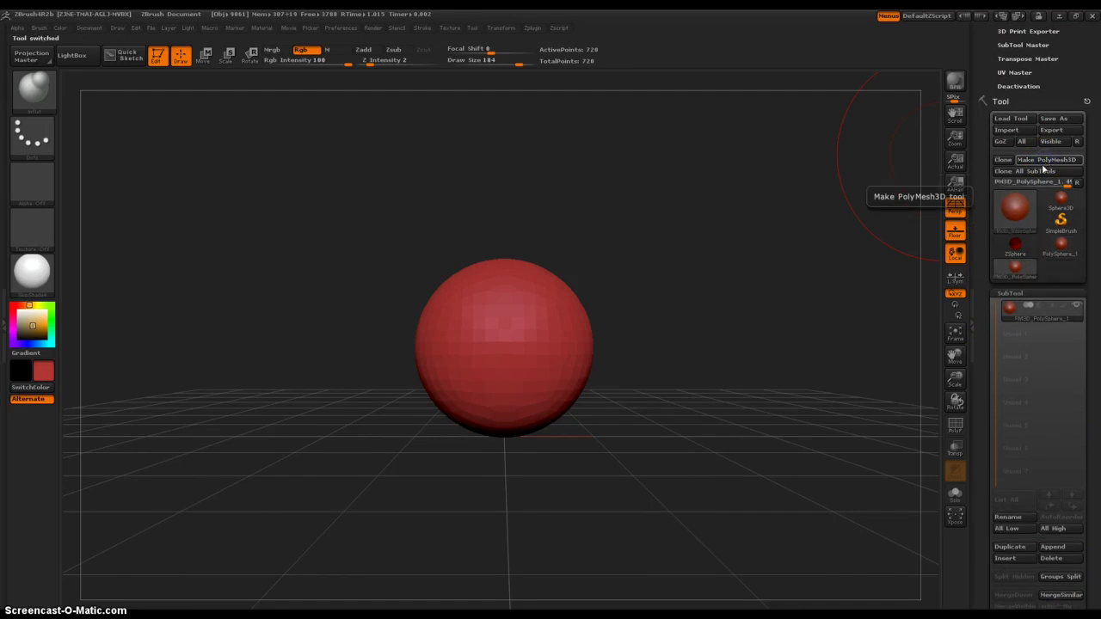
# - Select PM3D_PolySphere_1 as the MicroMesh that replaces each polygon of the converted sphere
pyautogui.scroll(-10, 981, 367)
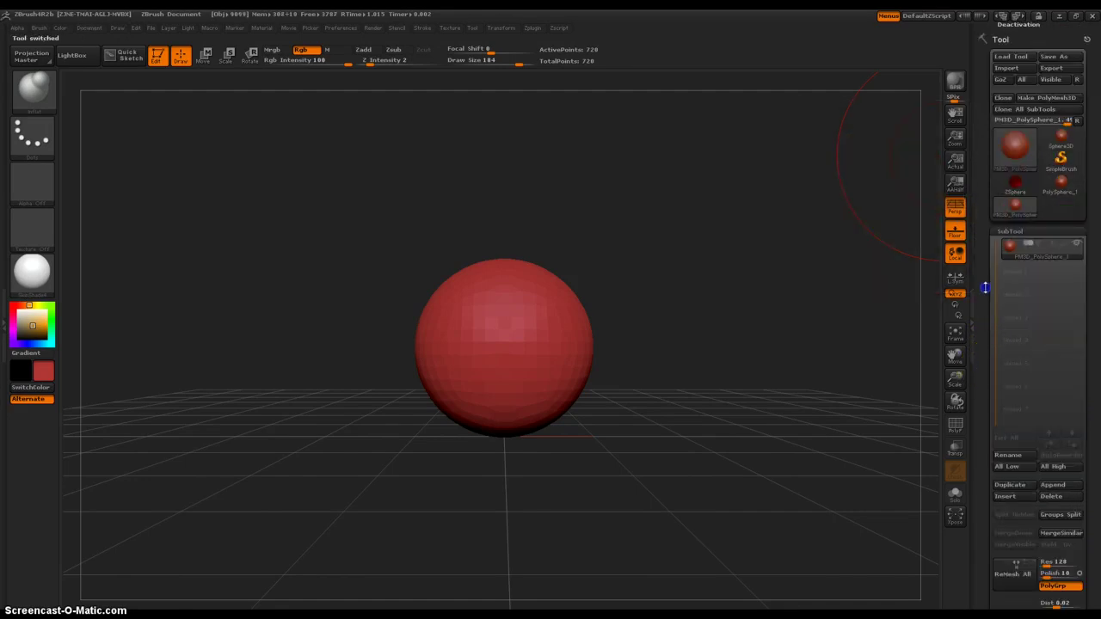
pyautogui.scroll(-9, 986, 250)
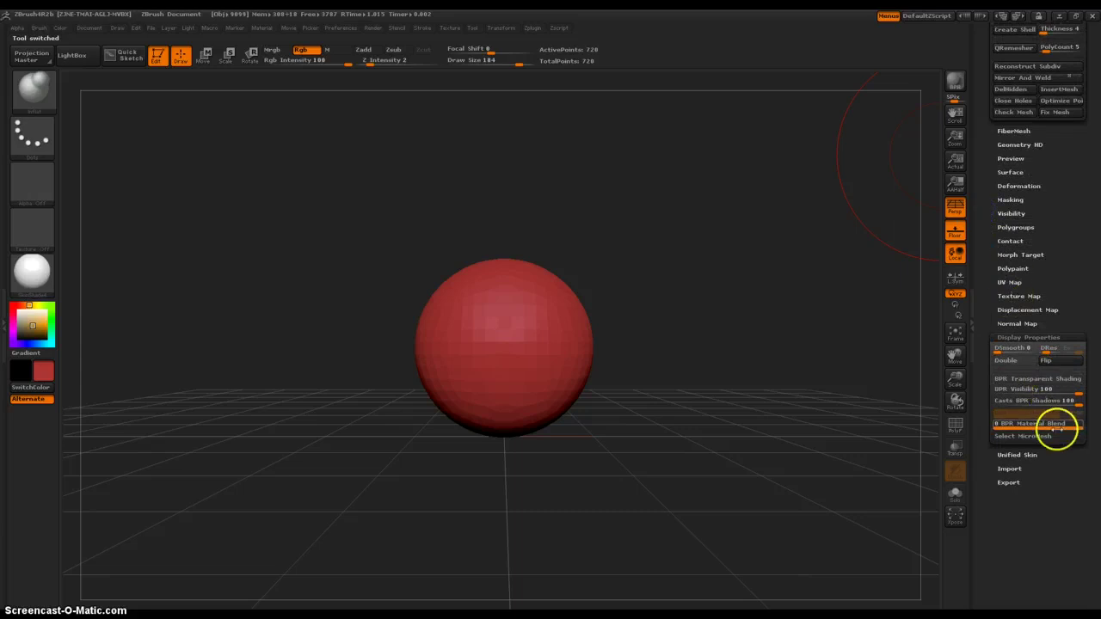
pyautogui.click(1045, 437)
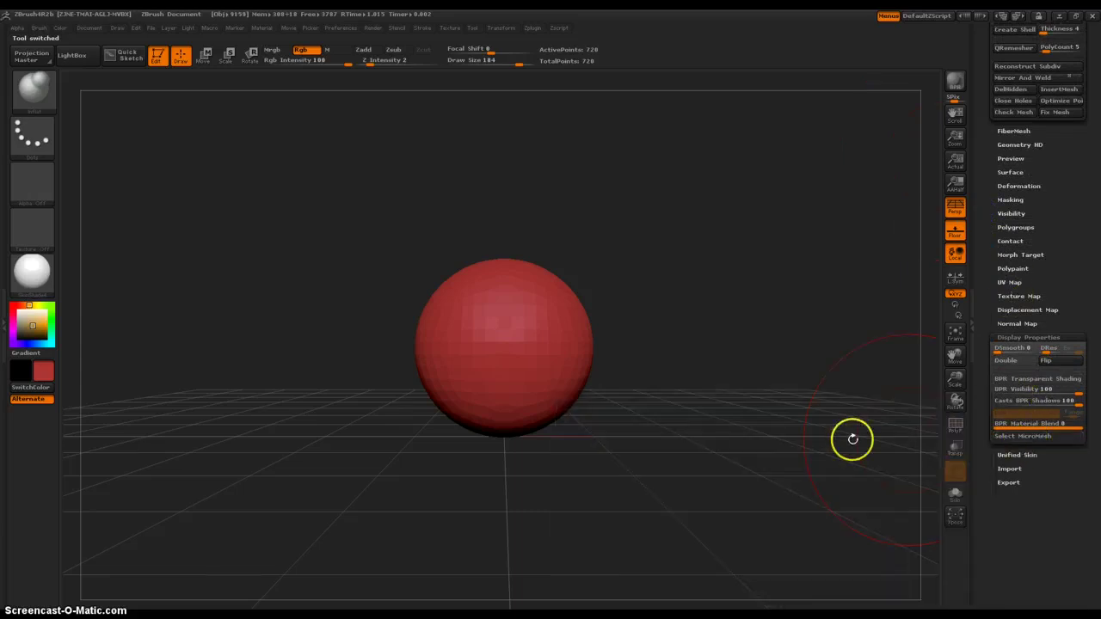
pyautogui.click(1020, 436)
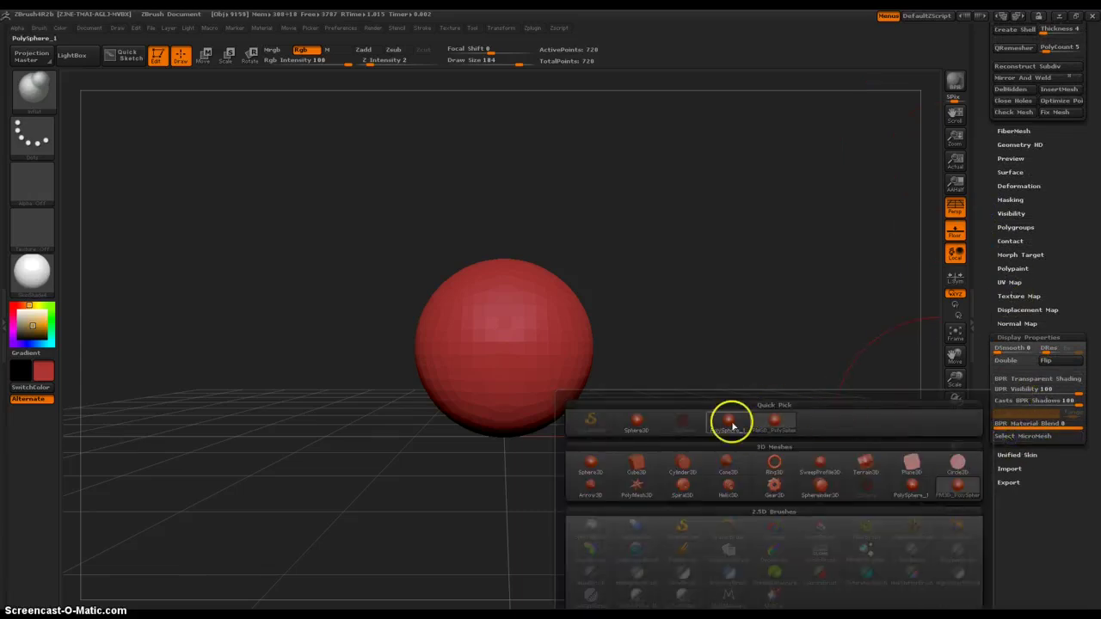
pyautogui.moveTo(729, 425)
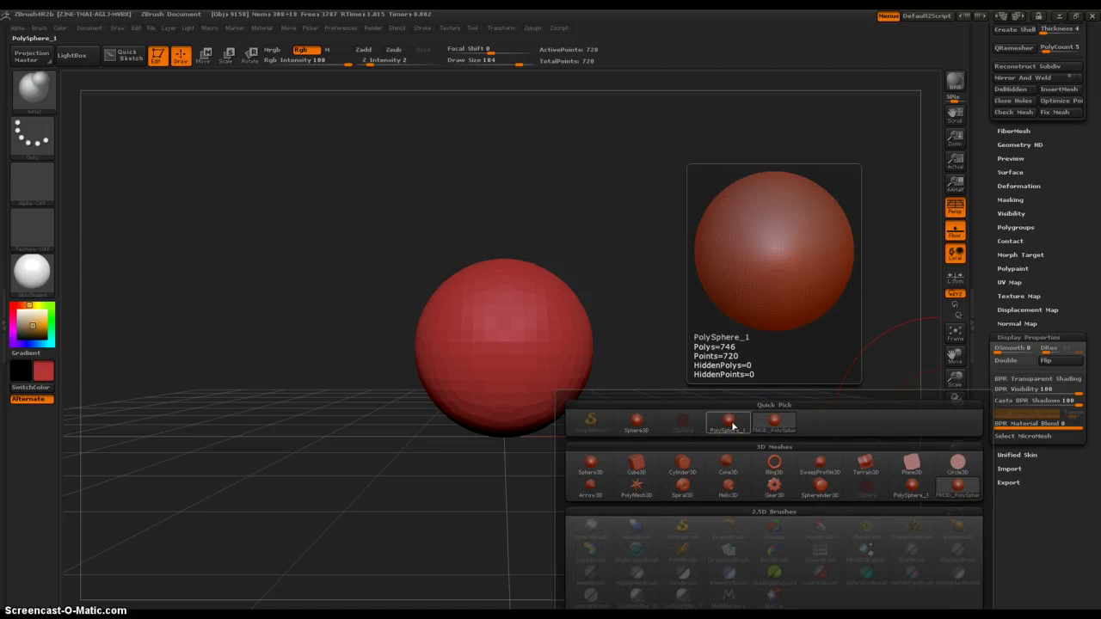
pyautogui.click(762, 421)
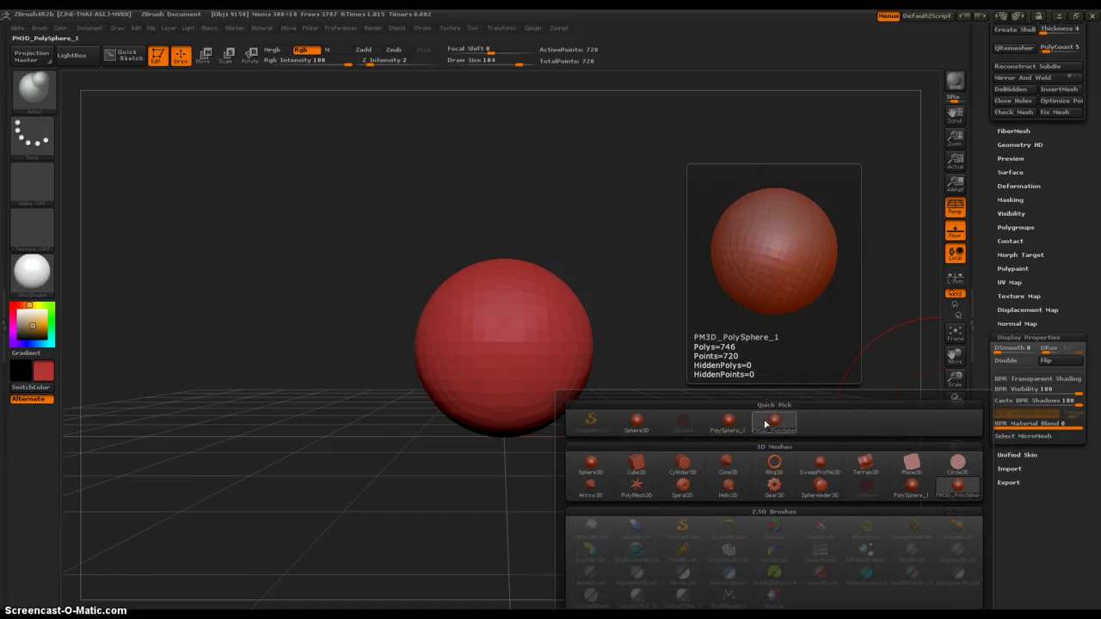
pyautogui.click(777, 424)
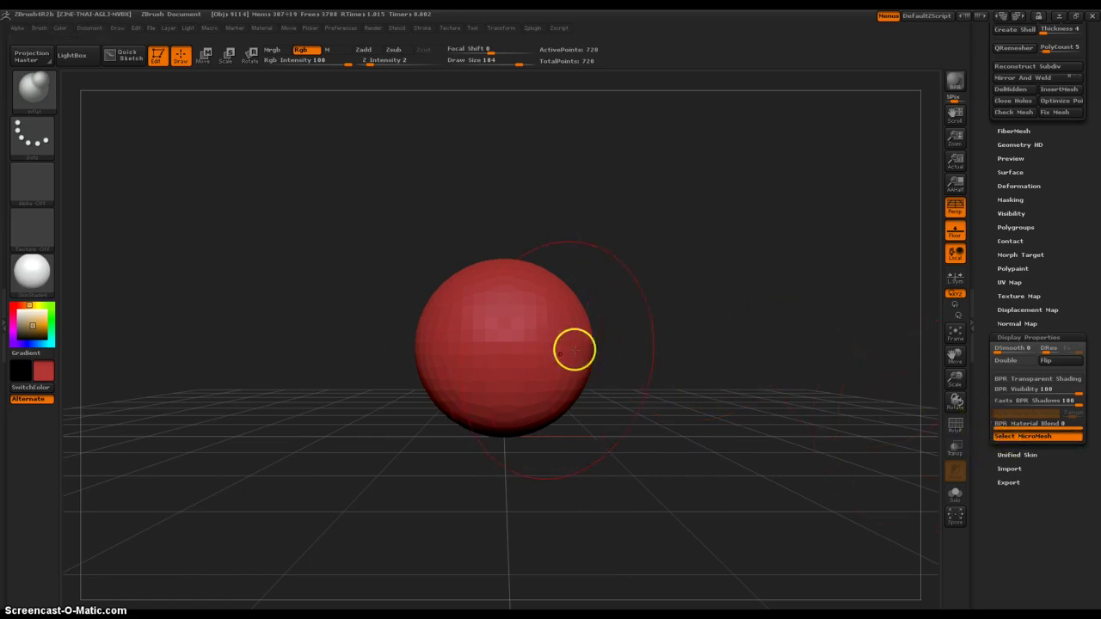
# - Show the polyframe on the sphere and examine its individual polygons up close
pyautogui.click(955, 426)
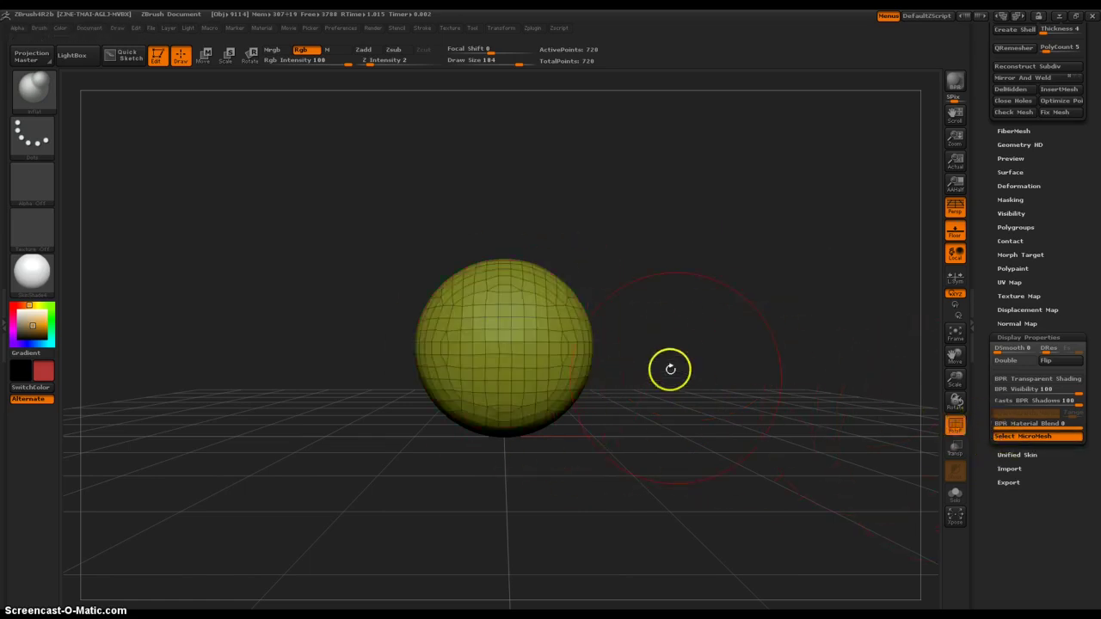
pyautogui.keyDown('ctrl'); pyautogui.moveTo(657, 315); pyautogui.dragTo(694, 524, button='right'); pyautogui.keyUp('ctrl')
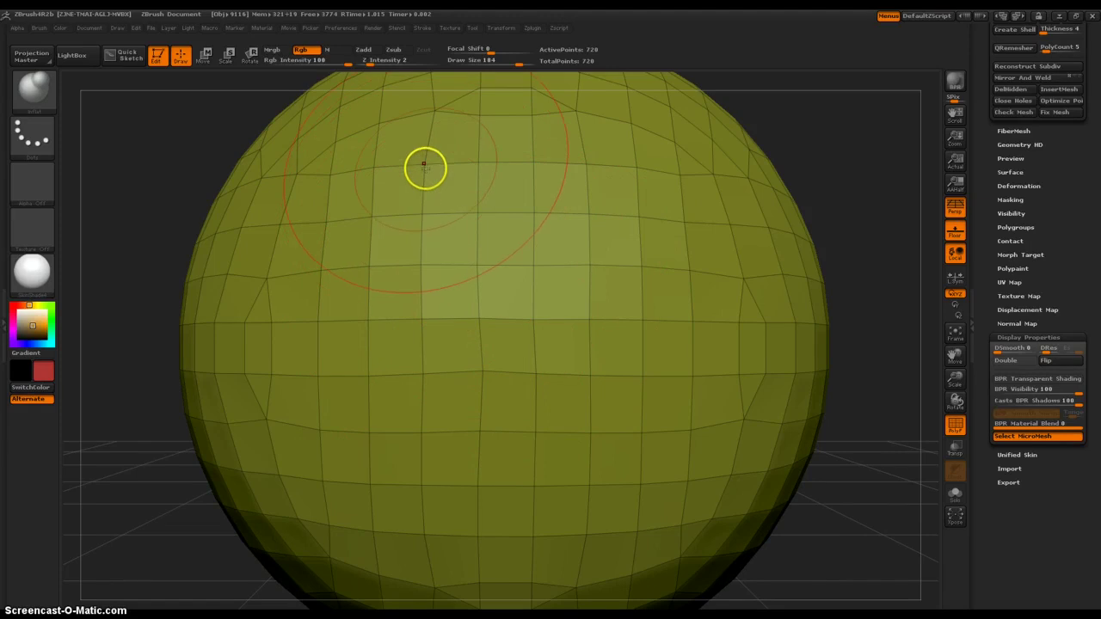
pyautogui.moveTo(163, 275); pyautogui.dragTo(283, 302)
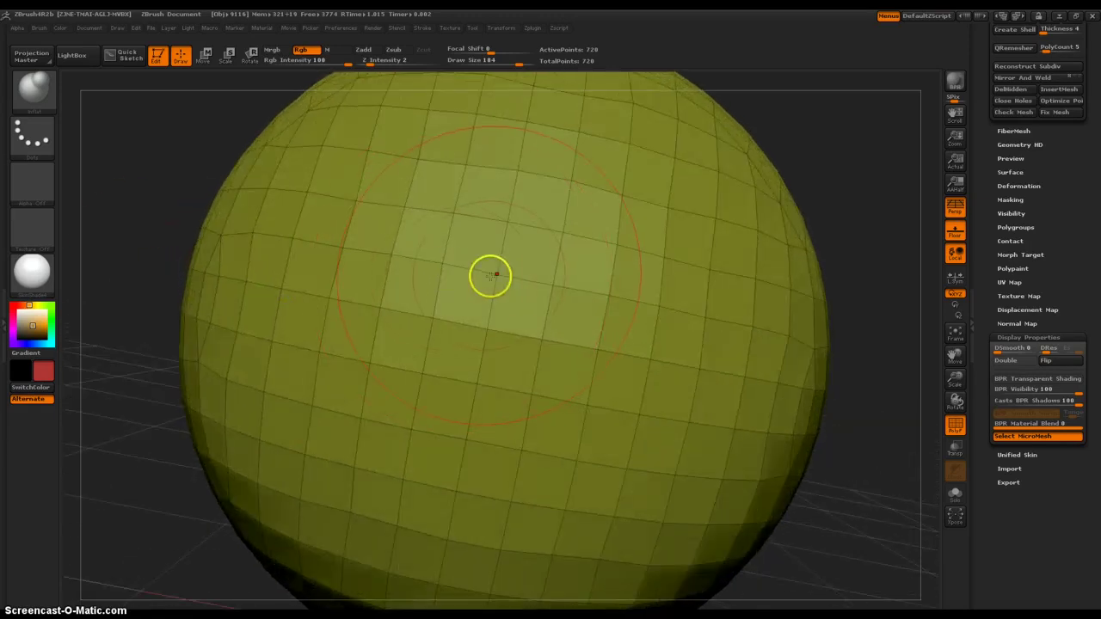
# - Run a BPR render of the whole sphere with the PM3D_PolySphere_1 MicroMesh
pyautogui.keyDown('ctrl'); pyautogui.click(872, 299); pyautogui.keyUp('ctrl')
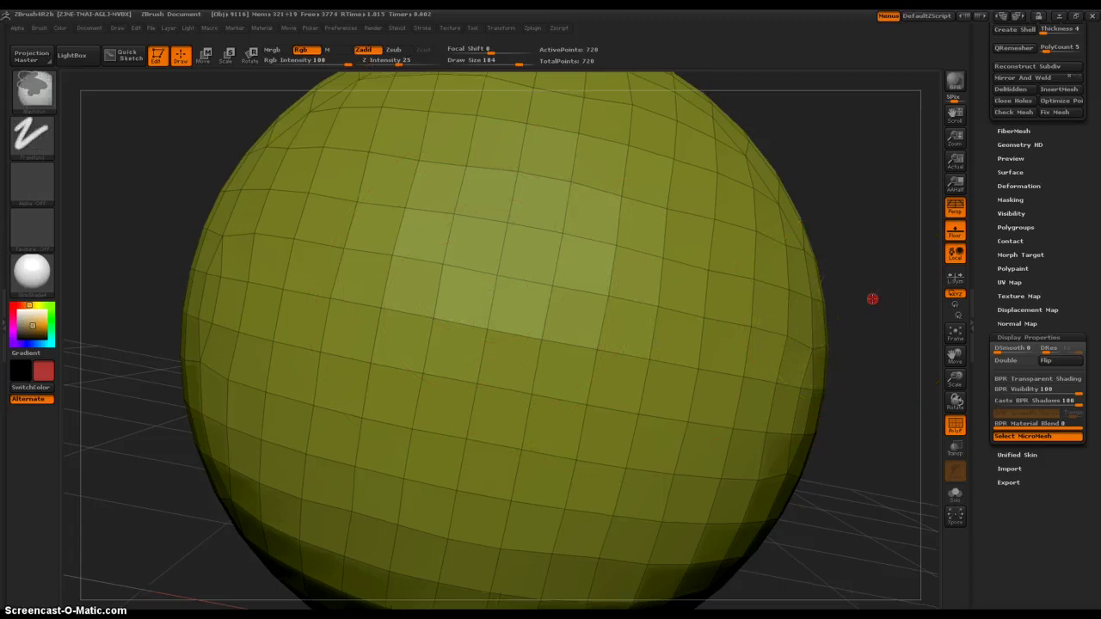
pyautogui.keyDown('ctrl'); pyautogui.moveTo(872, 300); pyautogui.dragTo(857, 255, button='right'); pyautogui.keyUp('ctrl')
pyautogui.keyDown('shift'); pyautogui.moveTo(824, 292); pyautogui.dragTo(692, 305); pyautogui.keyUp('shift')
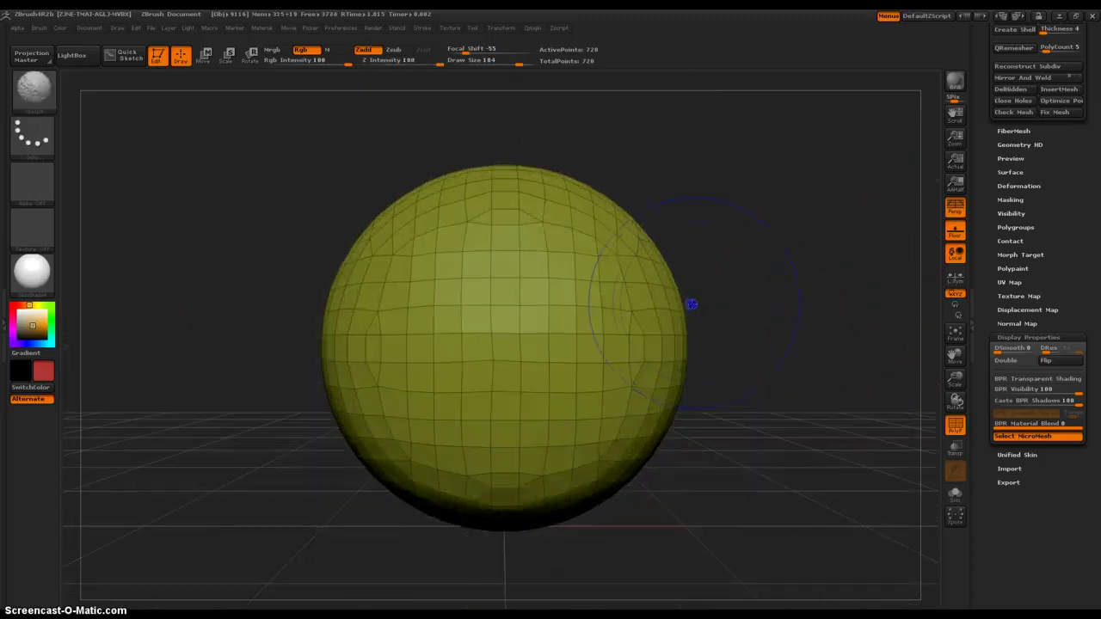
pyautogui.moveTo(749, 283)
pyautogui.keyDown('ctrl'); pyautogui.mouseDown(button='right')
pyautogui.moveTo(737, 256)
pyautogui.moveTo(760, 314)
pyautogui.mouseUp(button='right'); pyautogui.keyUp('ctrl')
pyautogui.moveTo(759, 312)
pyautogui.keyDown('alt'); pyautogui.mouseDown()
pyautogui.moveTo(732, 332)
pyautogui.moveTo(714, 315)
pyautogui.moveTo(751, 351)
pyautogui.moveTo(689, 335)
pyautogui.moveTo(713, 324)
pyautogui.moveTo(728, 341)
pyautogui.mouseUp(); pyautogui.keyUp('alt')
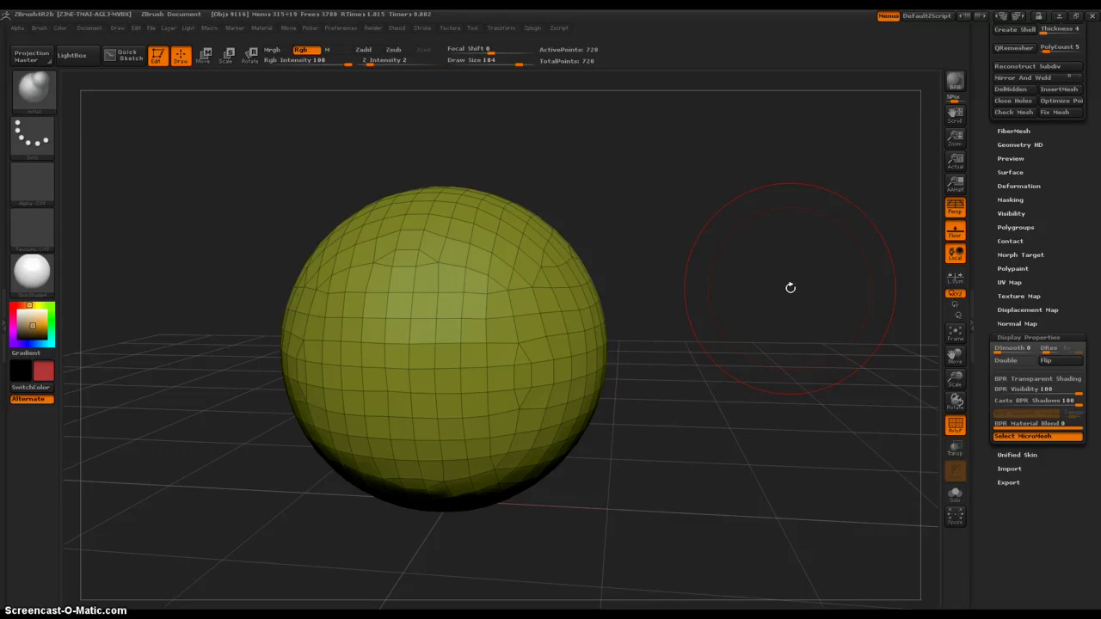
pyautogui.hotkey('shift', 'r')
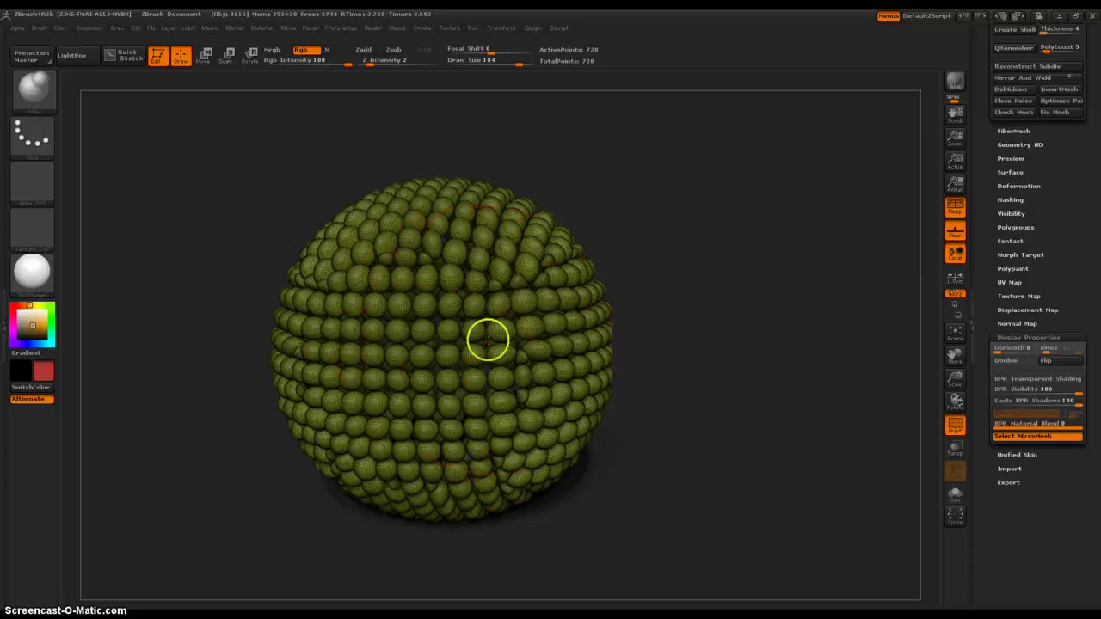
pyautogui.moveTo(451, 347)
pyautogui.mouseDown()
pyautogui.moveTo(440, 282)
pyautogui.moveTo(333, 288)
pyautogui.moveTo(283, 315)
pyautogui.mouseUp()
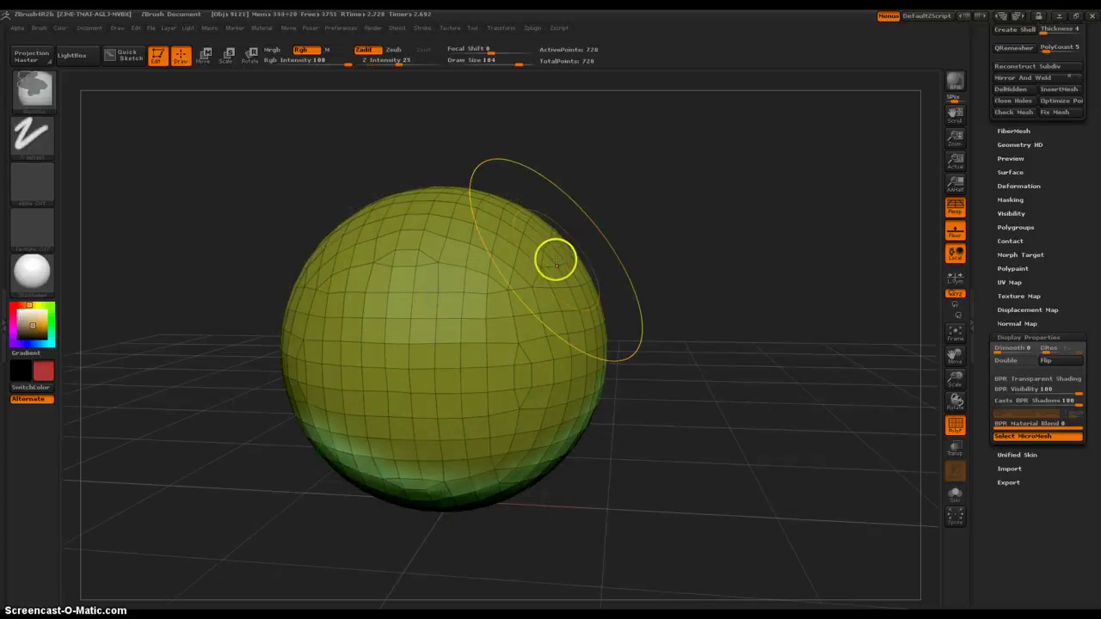
# - Replace the sphere's MicroMesh with Ring3D and run a BPR render
pyautogui.click(1018, 440)
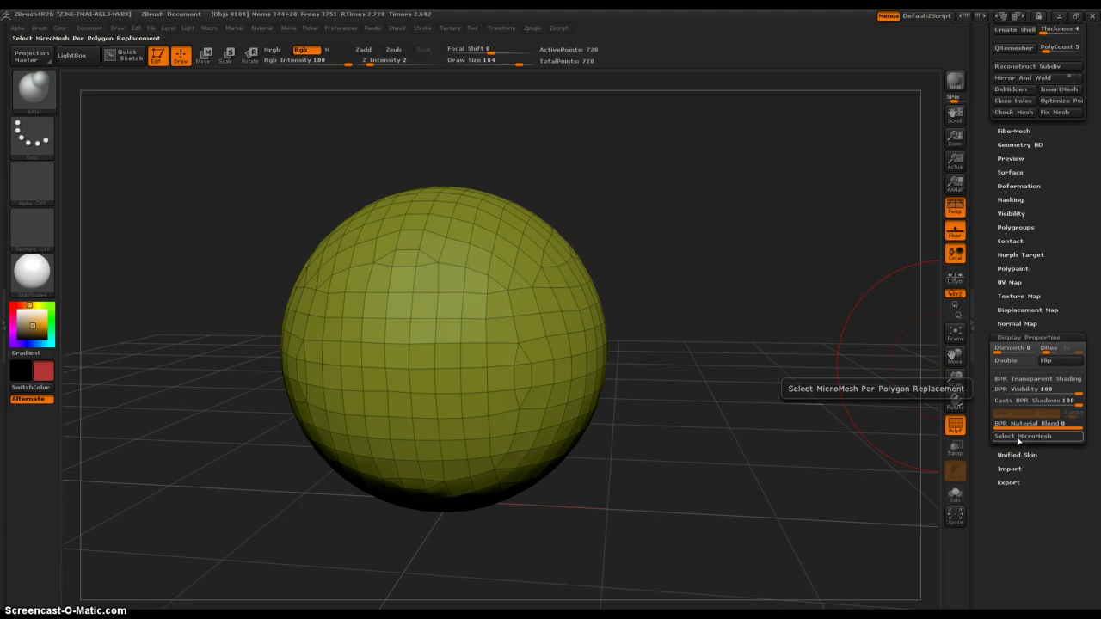
pyautogui.click(1017, 439)
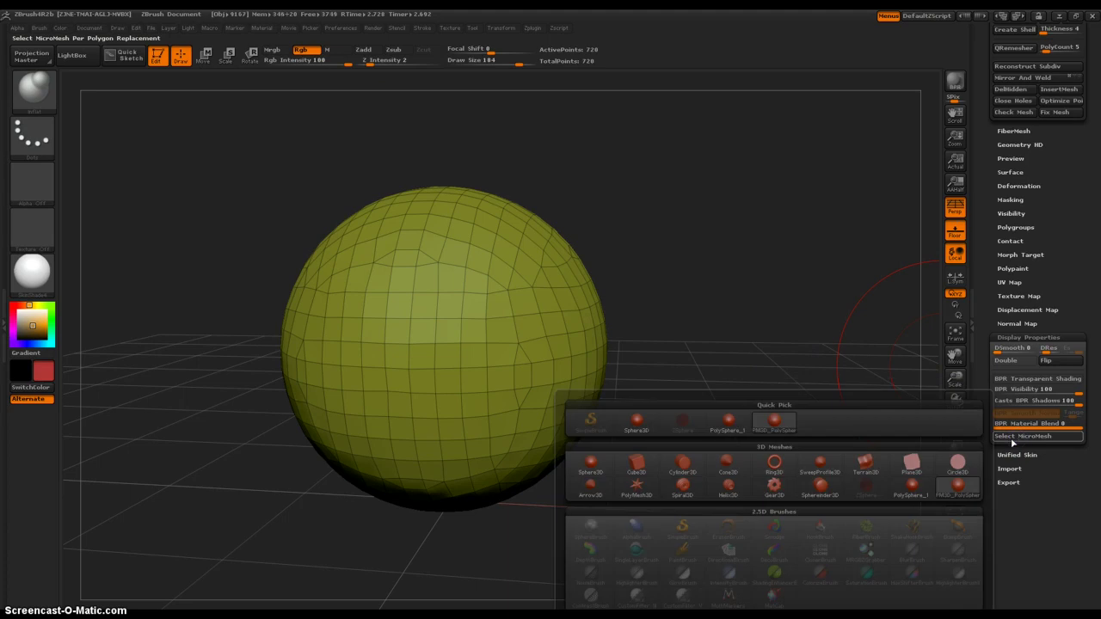
pyautogui.click(774, 465)
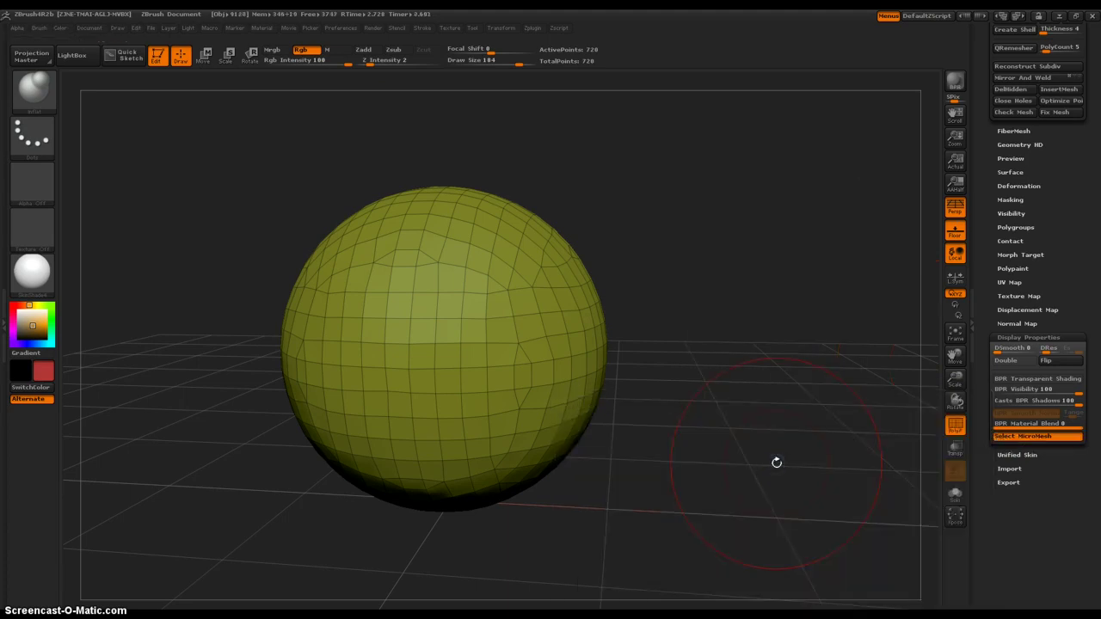
pyautogui.press('shift')
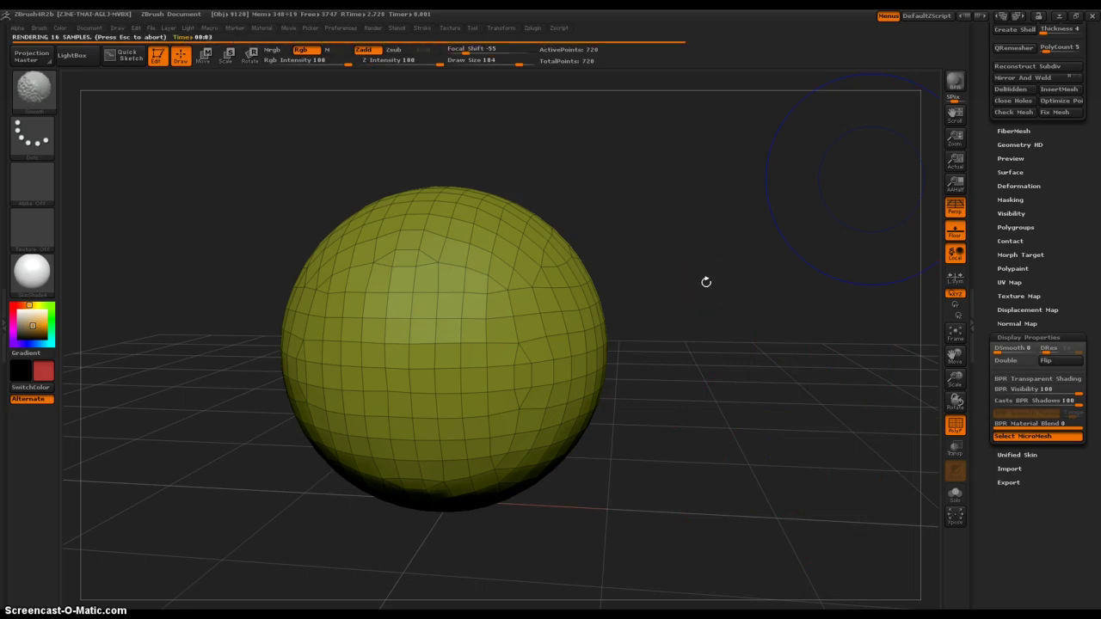
pyautogui.click(762, 253)
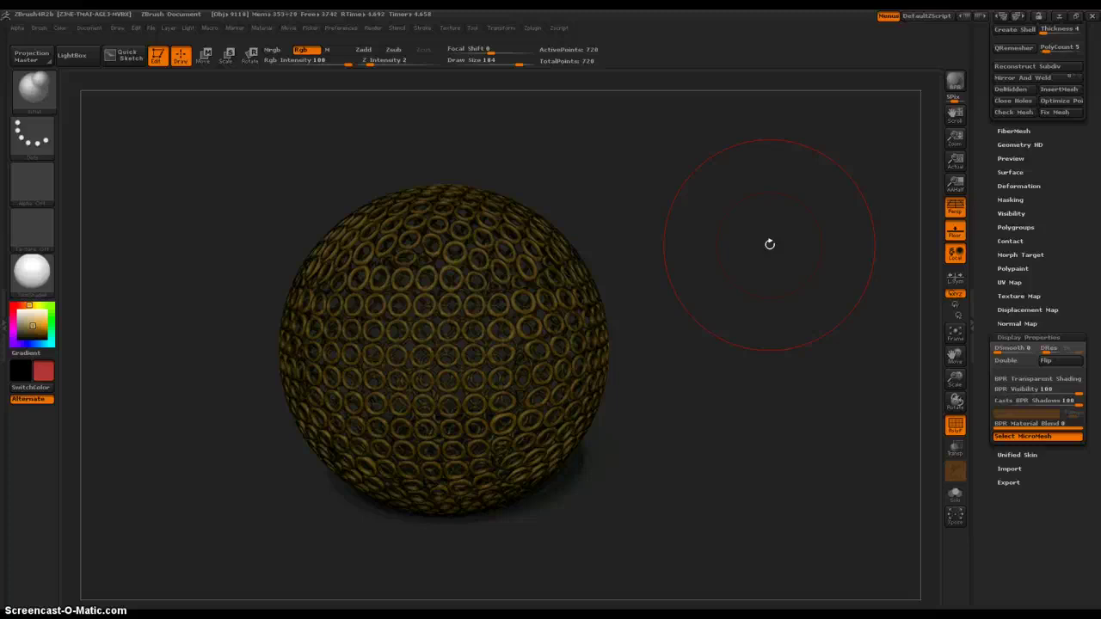
# - Clear the ring MicroMesh, select Sphere3D as the replacement for each polygon, and run a BPR render
pyautogui.moveTo(769, 245); pyautogui.dragTo(777, 243)
pyautogui.click(1048, 440)
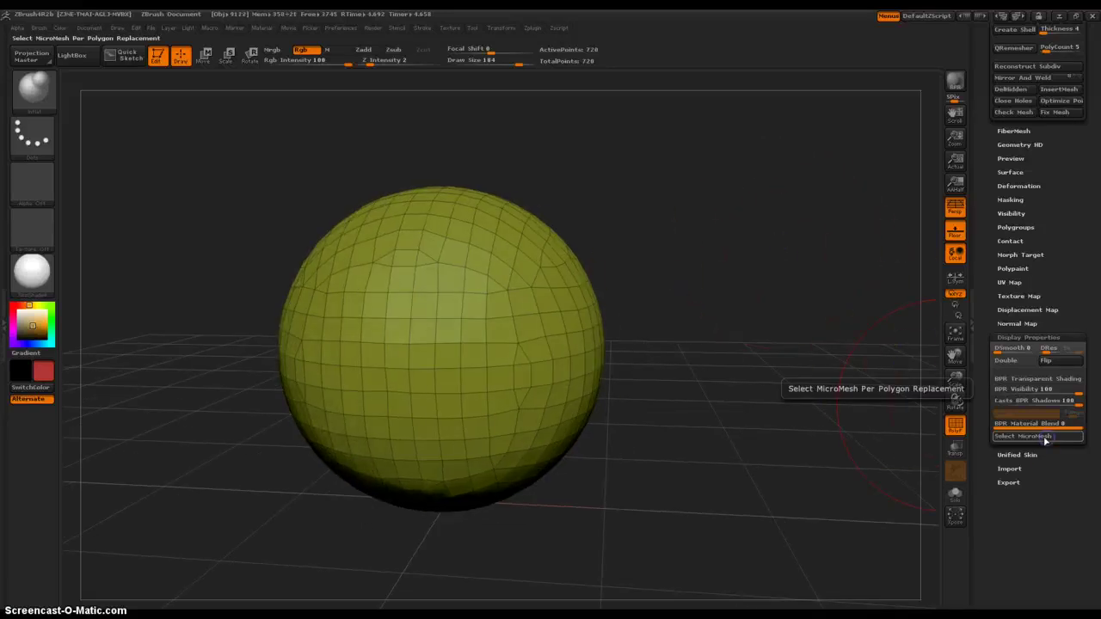
pyautogui.click(1038, 440)
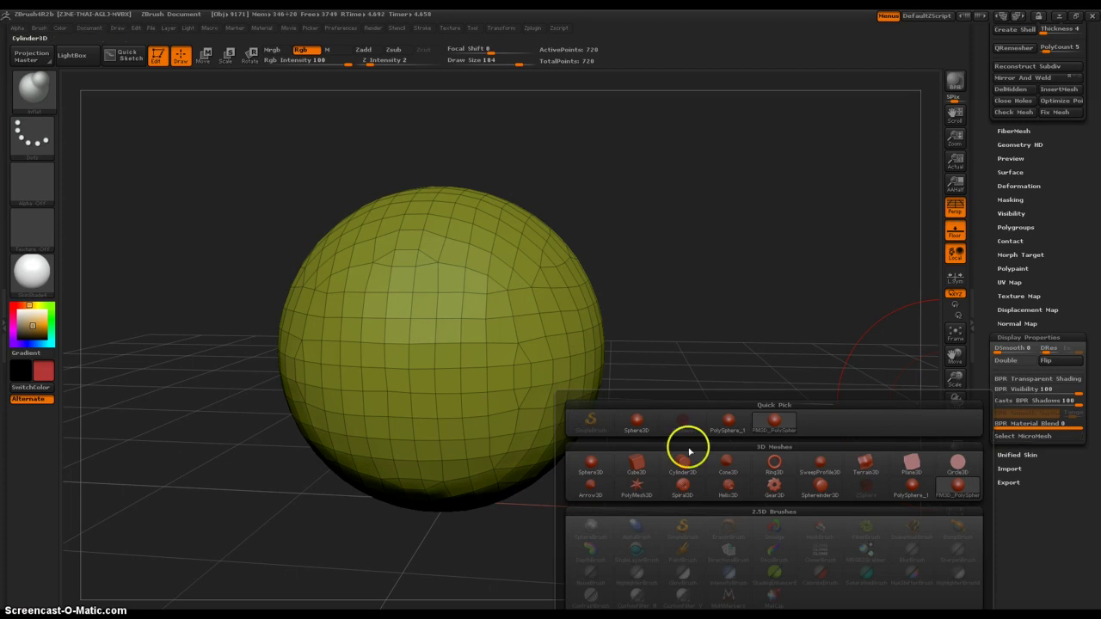
pyautogui.moveTo(599, 473)
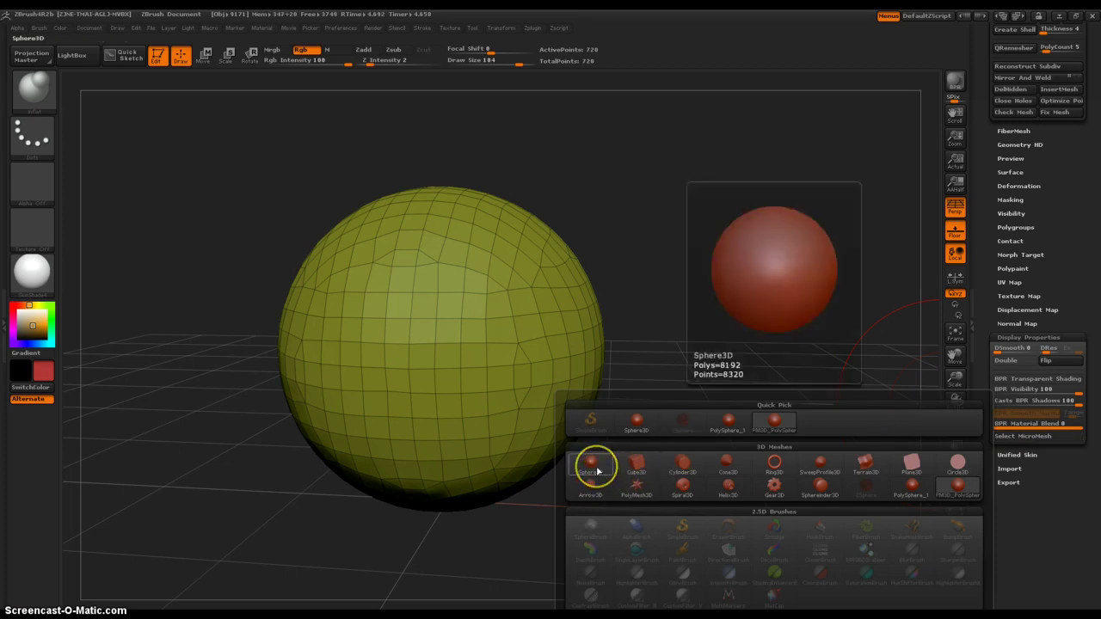
pyautogui.click(597, 469)
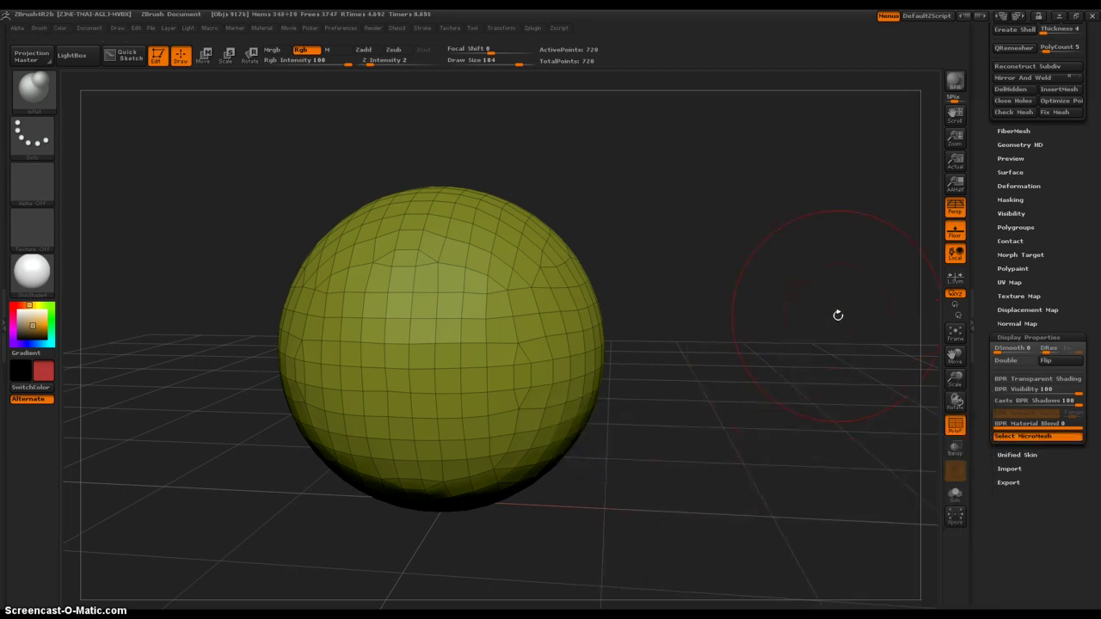
pyautogui.hotkey('shift', 'r')
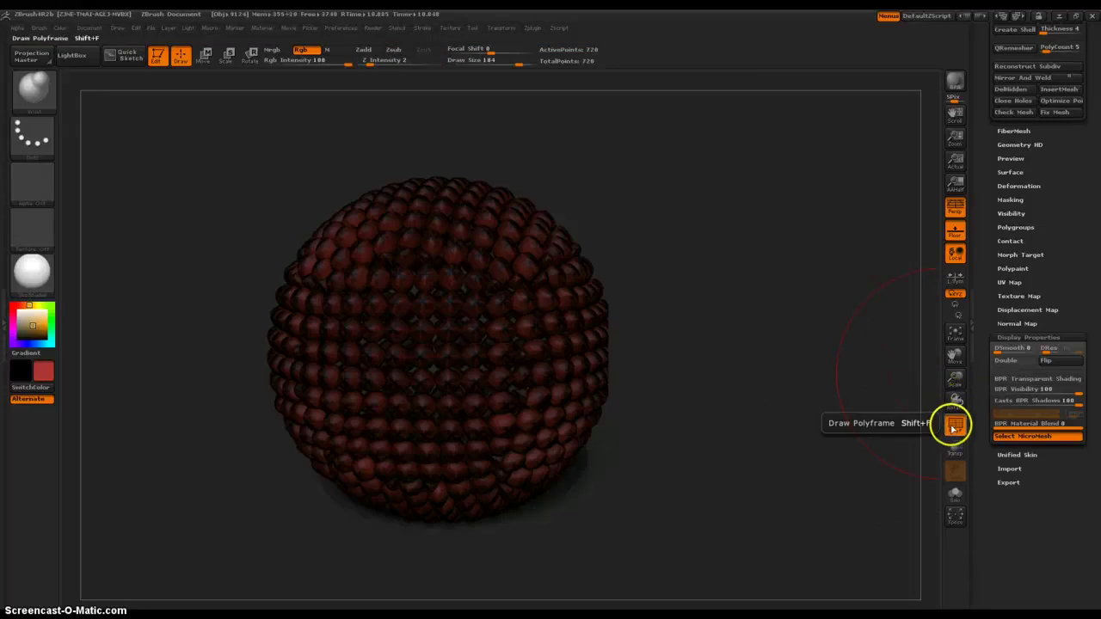
# - Turn off the polyframe display and run the BPR render of the Sphere3D MicroMesh again
pyautogui.click(955, 427)
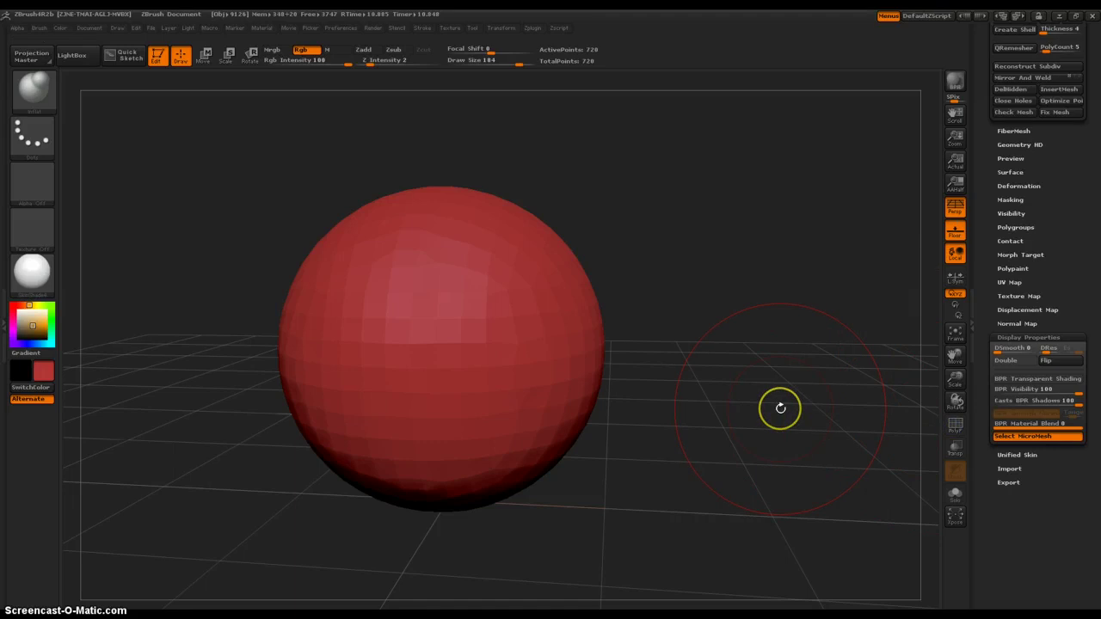
pyautogui.hotkey('shift', 'r')
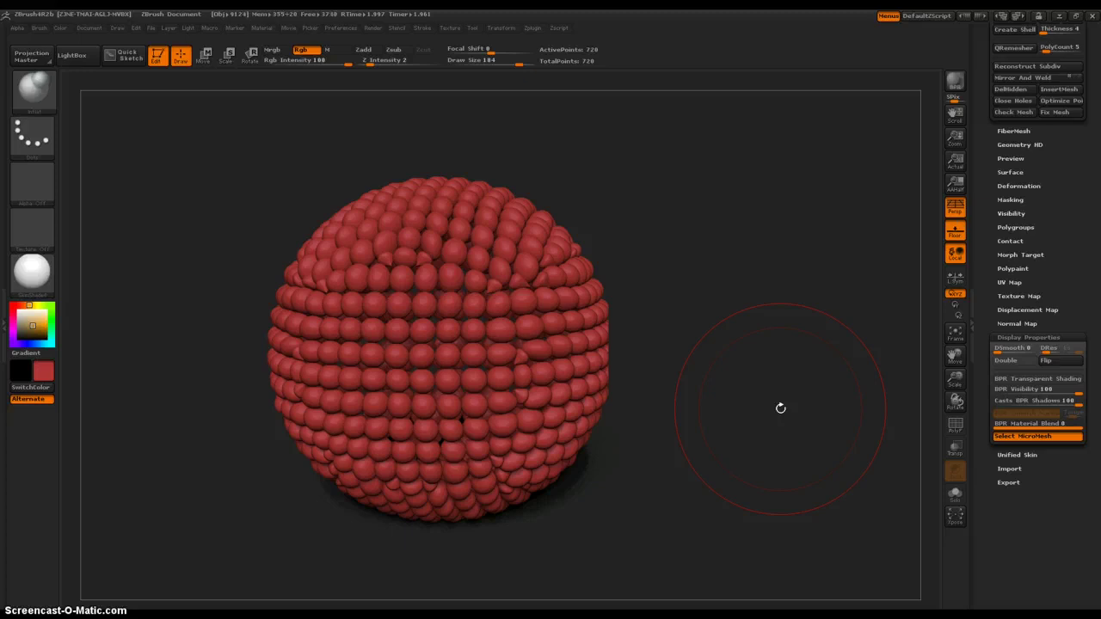
# - Replace the sphere's MicroMesh with Cube3D and run a BPR render with the polyframe hidden
pyautogui.click(1012, 437)
pyautogui.click(1013, 439)
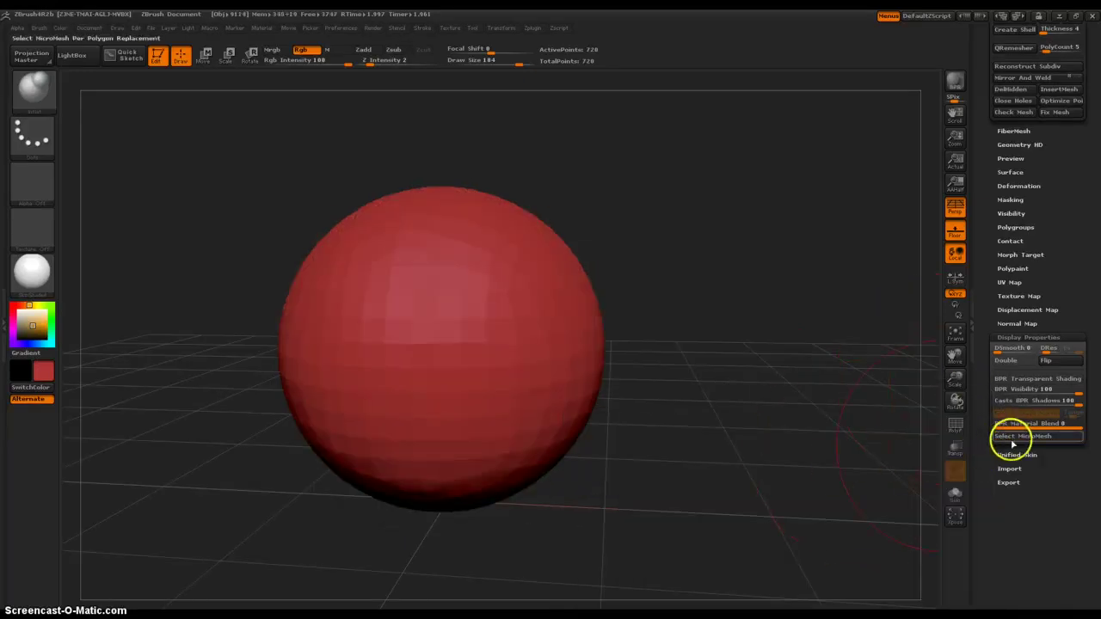
pyautogui.click(1013, 441)
pyautogui.click(631, 459)
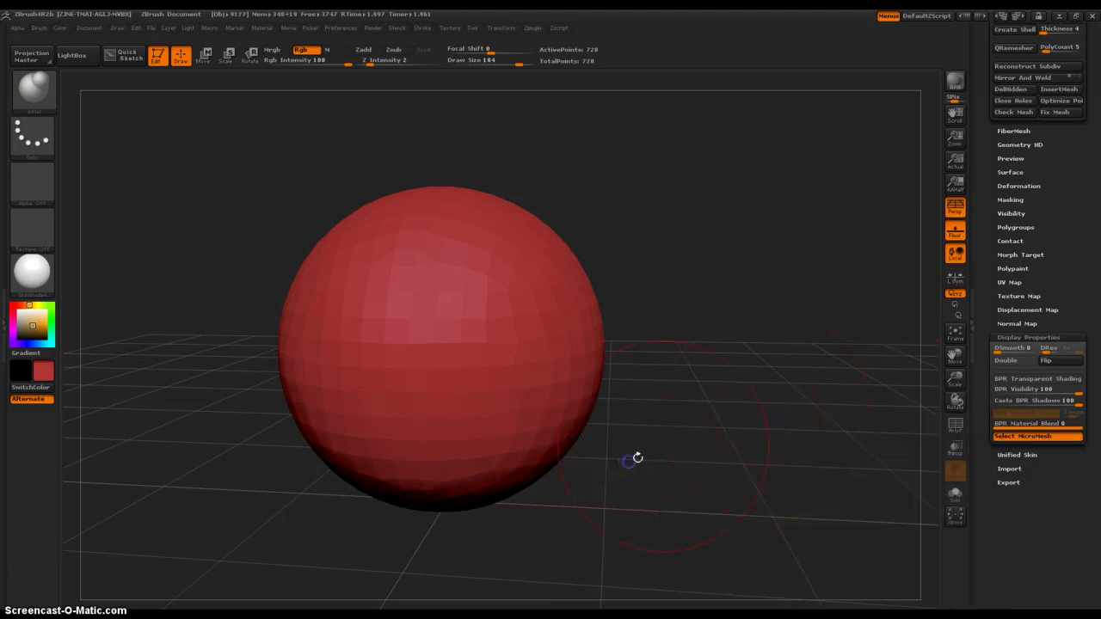
pyautogui.press('shift')
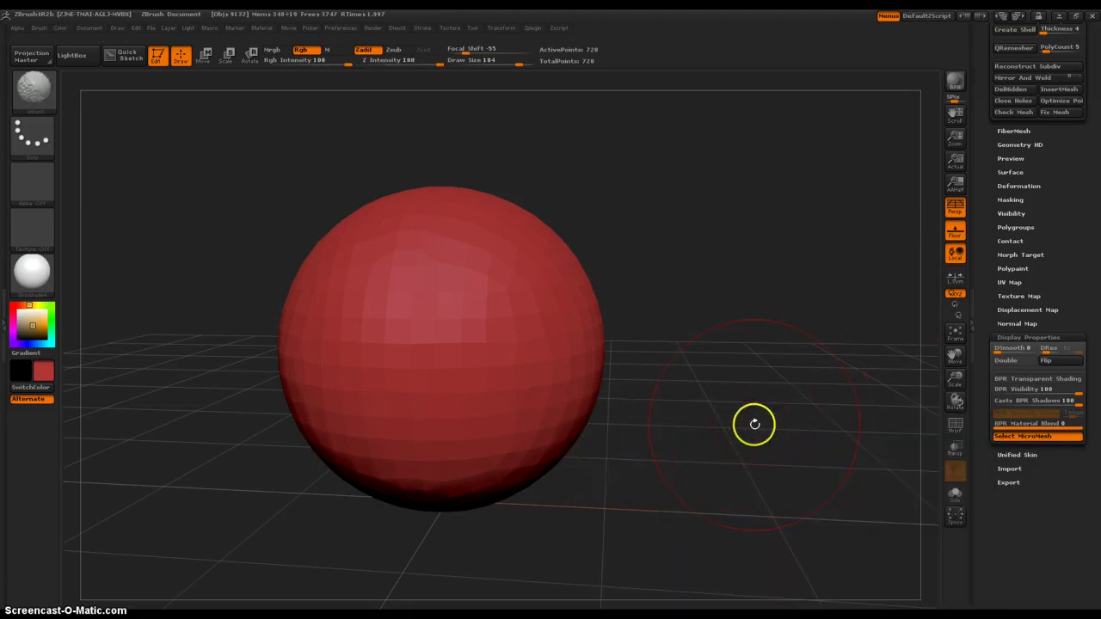
pyautogui.click(958, 427)
pyautogui.click(958, 426)
pyautogui.click(843, 419)
pyautogui.hotkey('shift', 'r')
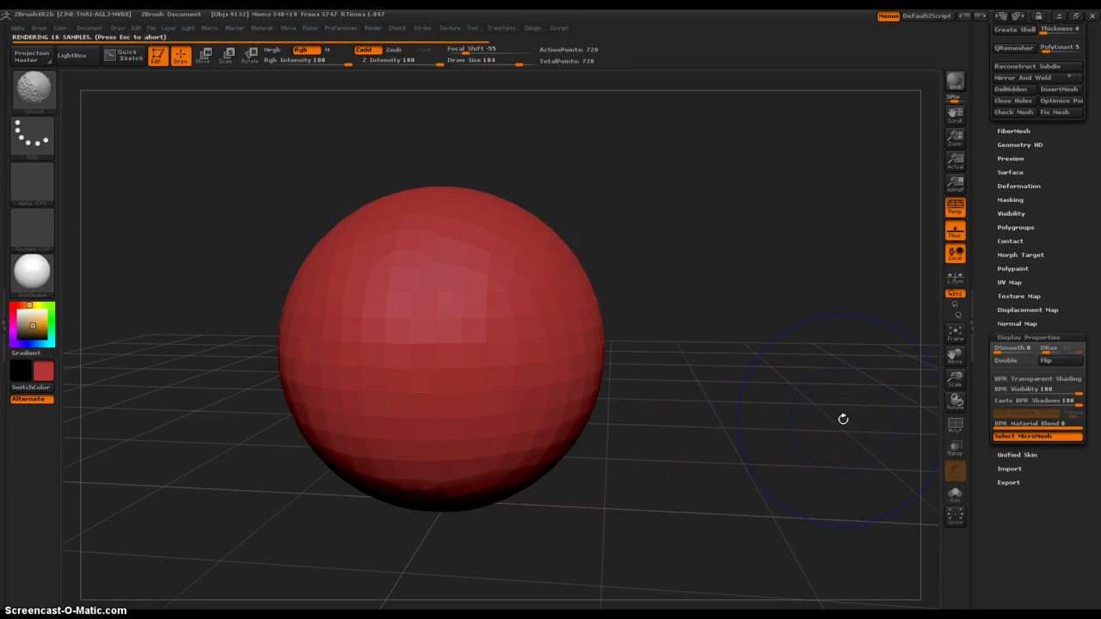